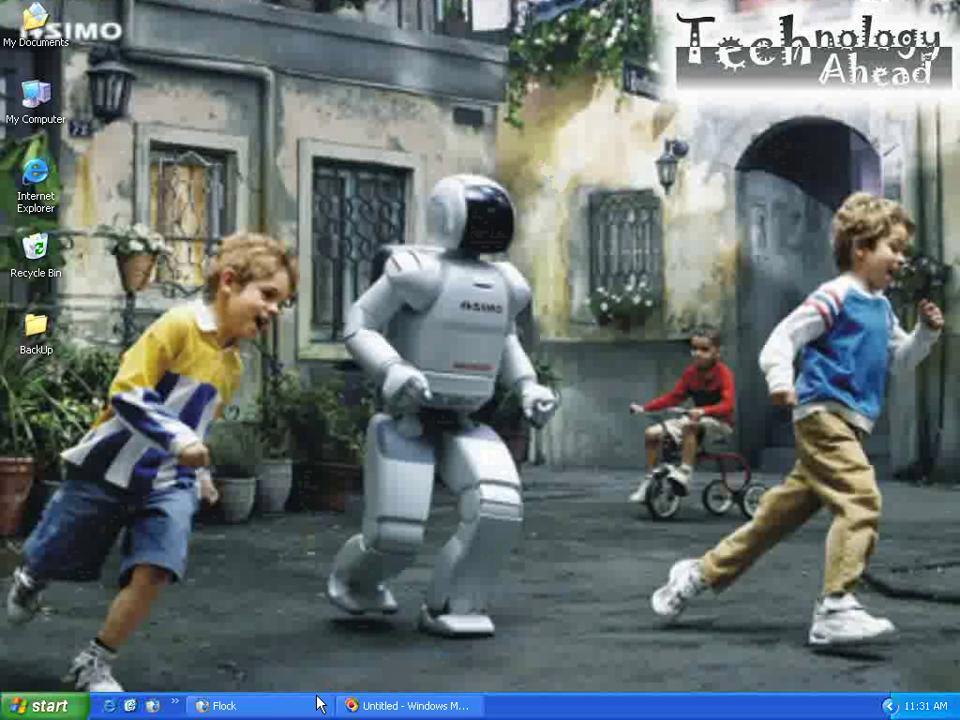
Restore the minimized Flock browser from the taskbar.
{"action": "left_click", "coordinate": [225, 705]}
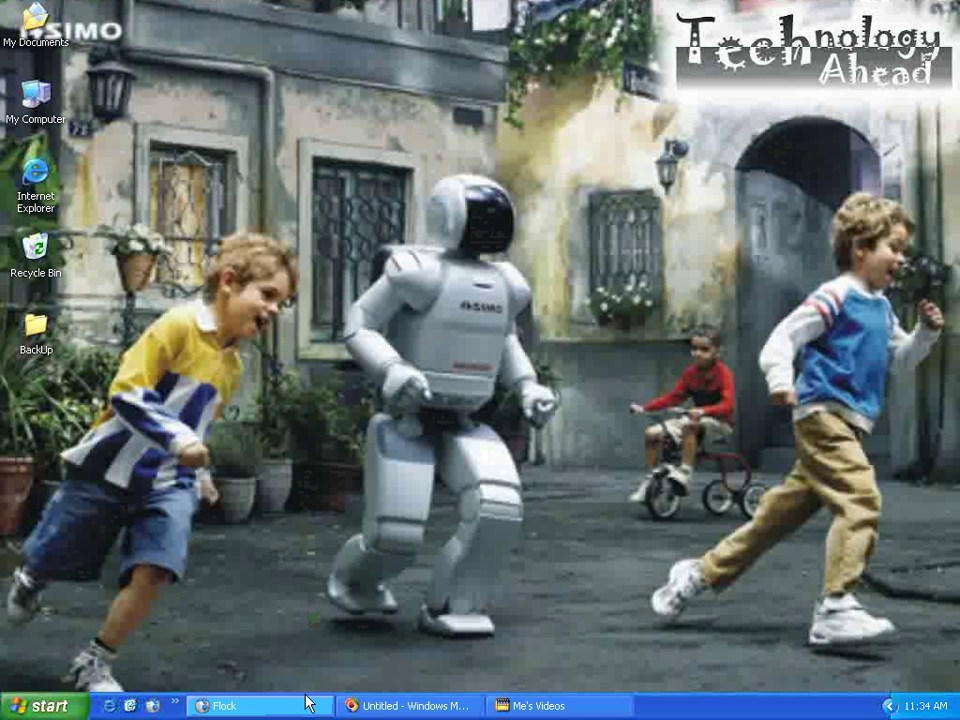
Load technologyahead.com in Flock and browse down through its workshop content.
{"action": "left_click", "coordinate": [302, 710]}
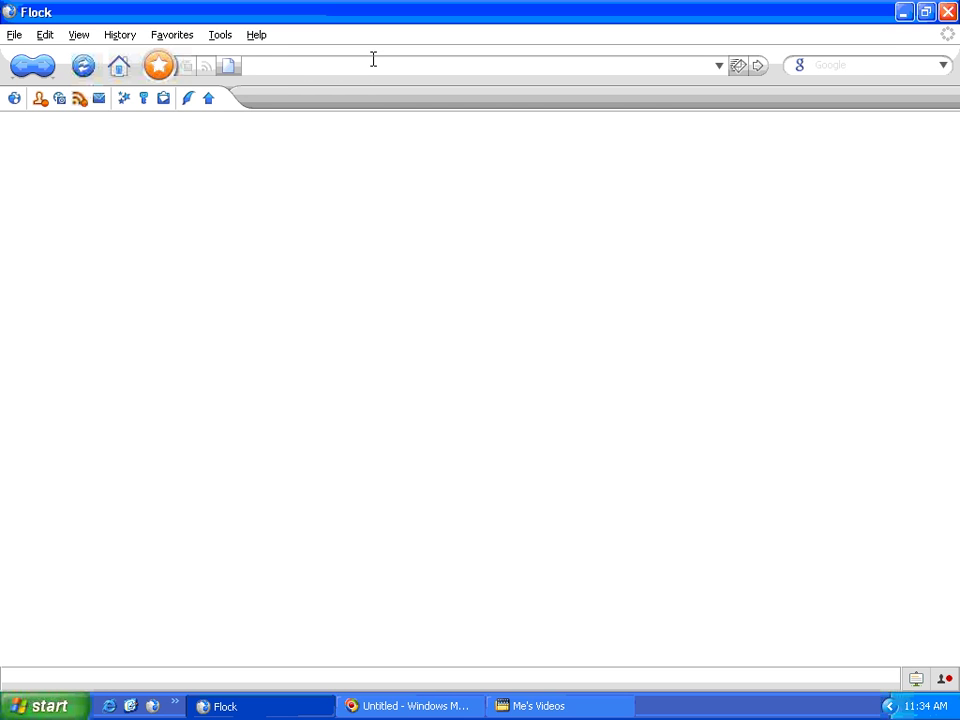
{"action": "type", "text": "technologyahea"}
{"action": "type", "text": "d.com"}
{"action": "key", "text": "Return"}
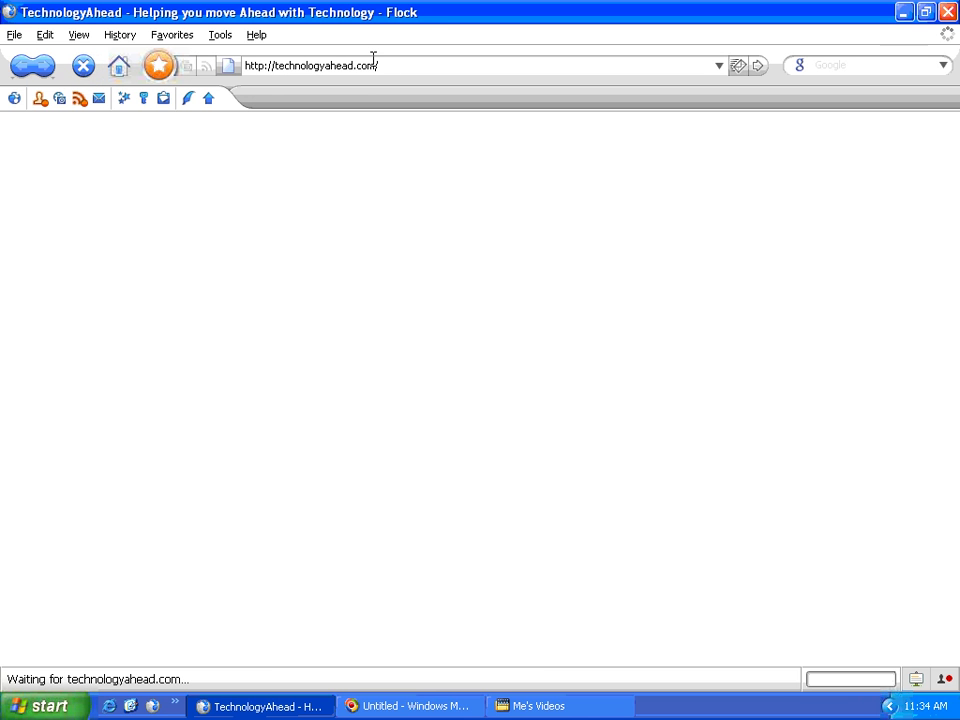
{"action": "scroll", "coordinate": [648, 305], "scroll_direction": "down", "scroll_amount": 4}
{"action": "scroll", "coordinate": [660, 285], "scroll_direction": "down", "scroll_amount": 4}
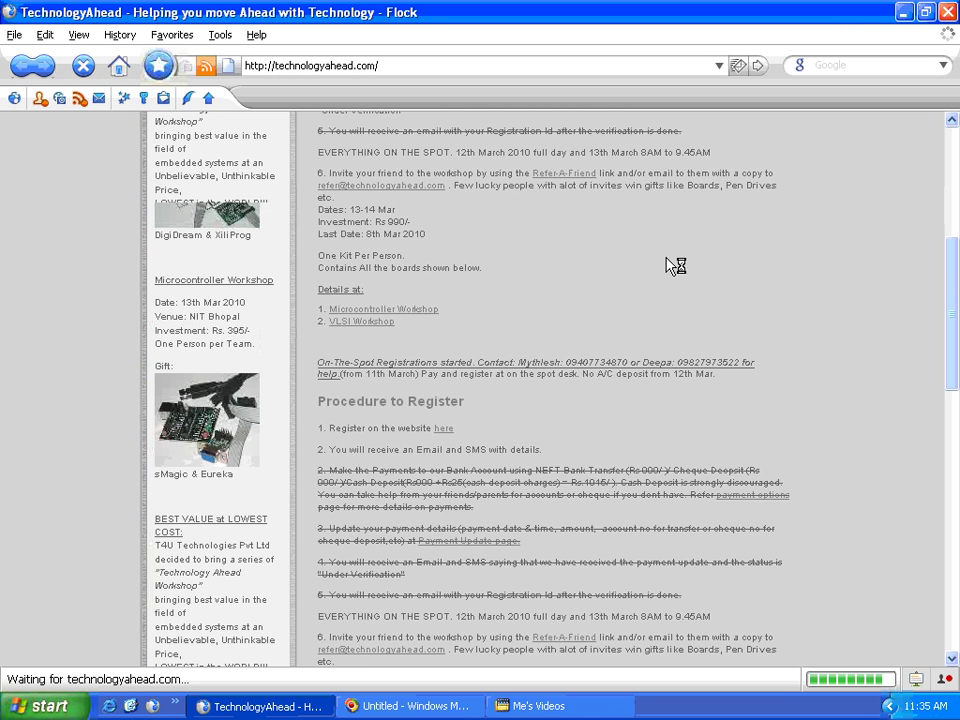
{"action": "scroll", "coordinate": [668, 265], "scroll_direction": "down", "scroll_amount": 10}
{"action": "scroll", "coordinate": [662, 265], "scroll_direction": "down", "scroll_amount": 1}
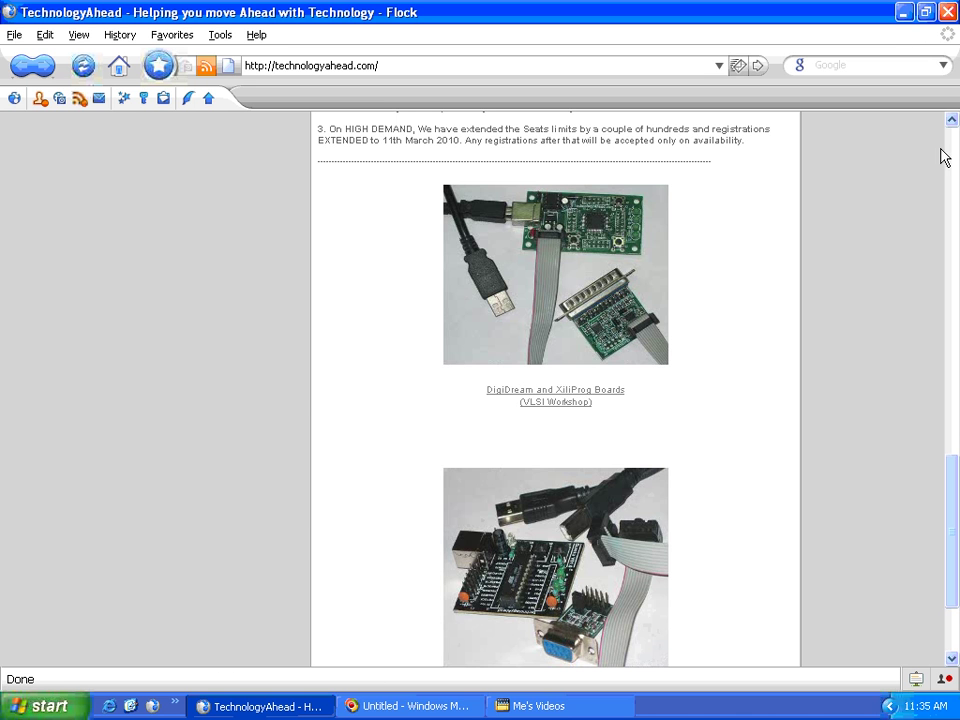
{"action": "left_click_drag", "start_coordinate": [953, 471], "coordinate": [953, 316]}
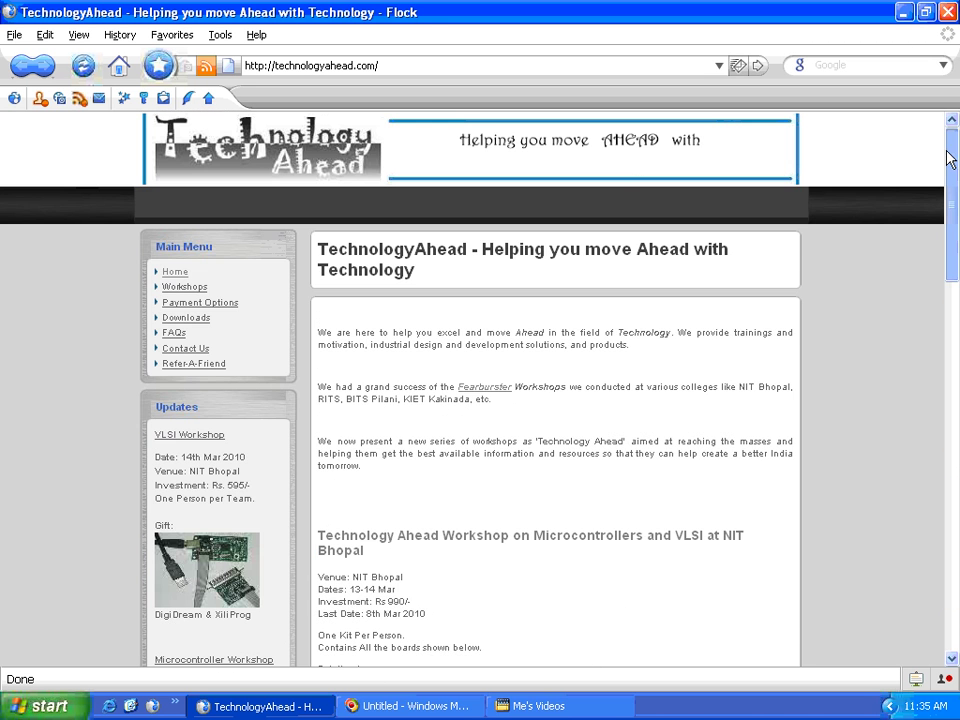
Open TechnologyAhead's Downloads page and follow the Xilinx ISE WebPack 11.1 link.
{"action": "left_click", "coordinate": [950, 158]}
{"action": "left_click", "coordinate": [195, 322]}
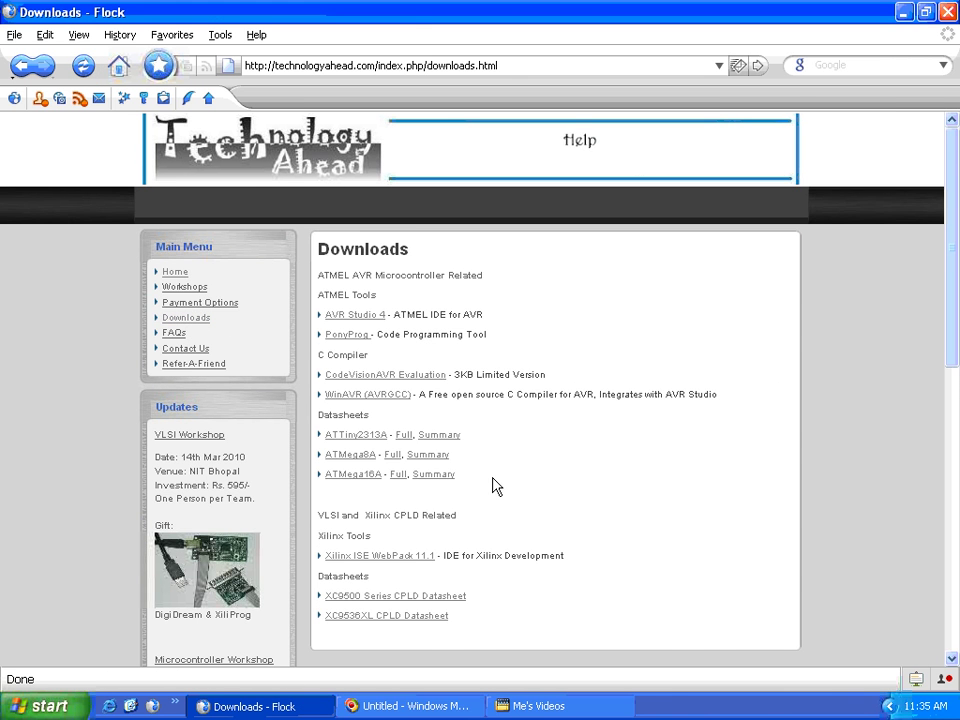
{"action": "scroll", "coordinate": [495, 486], "scroll_direction": "down", "scroll_amount": 1}
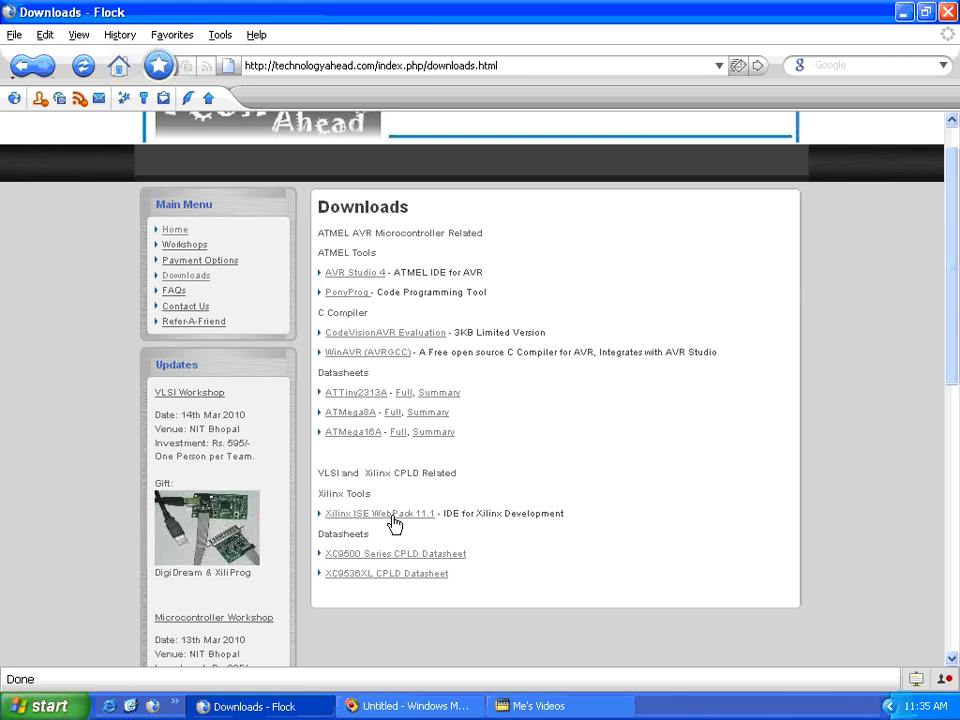
{"action": "left_click", "coordinate": [562, 501]}
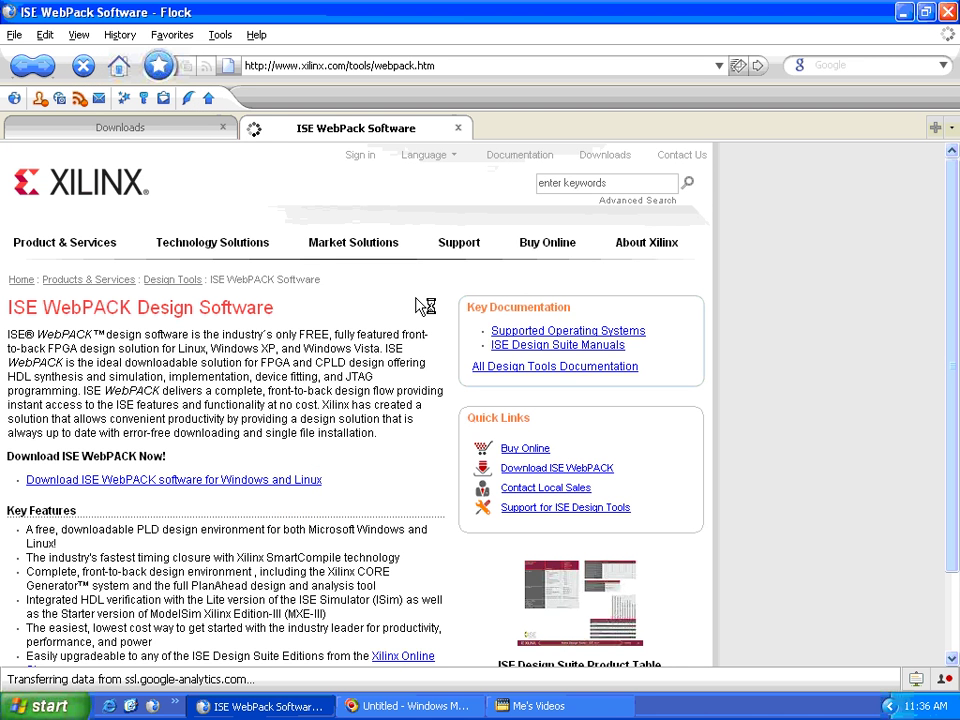
{"action": "scroll", "coordinate": [622, 433], "scroll_direction": "down", "scroll_amount": 1}
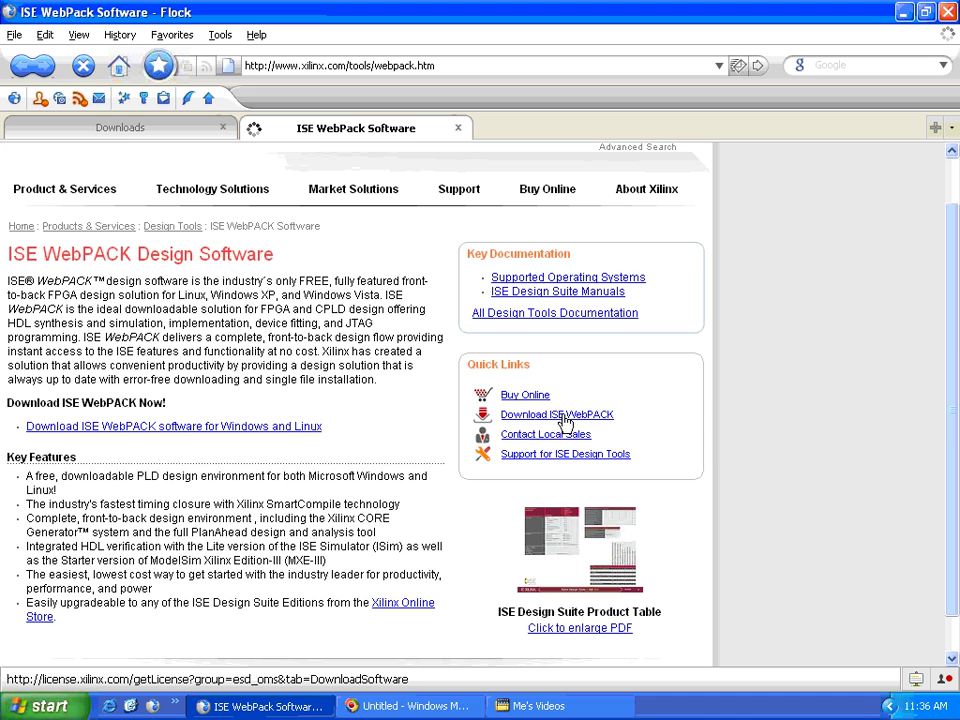
Sign in to Xilinx as 'technologyahead' and continue past the registration details to the Entitlement Center.
{"action": "left_click", "coordinate": [602, 415]}
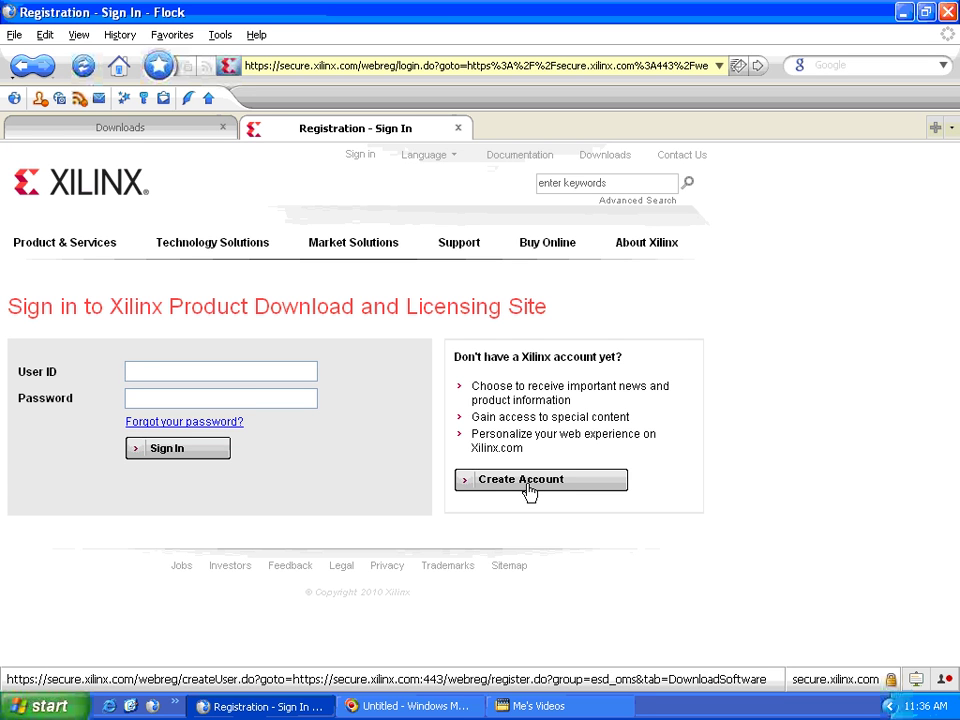
{"action": "left_click", "coordinate": [249, 371]}
{"action": "type", "text": "te"}
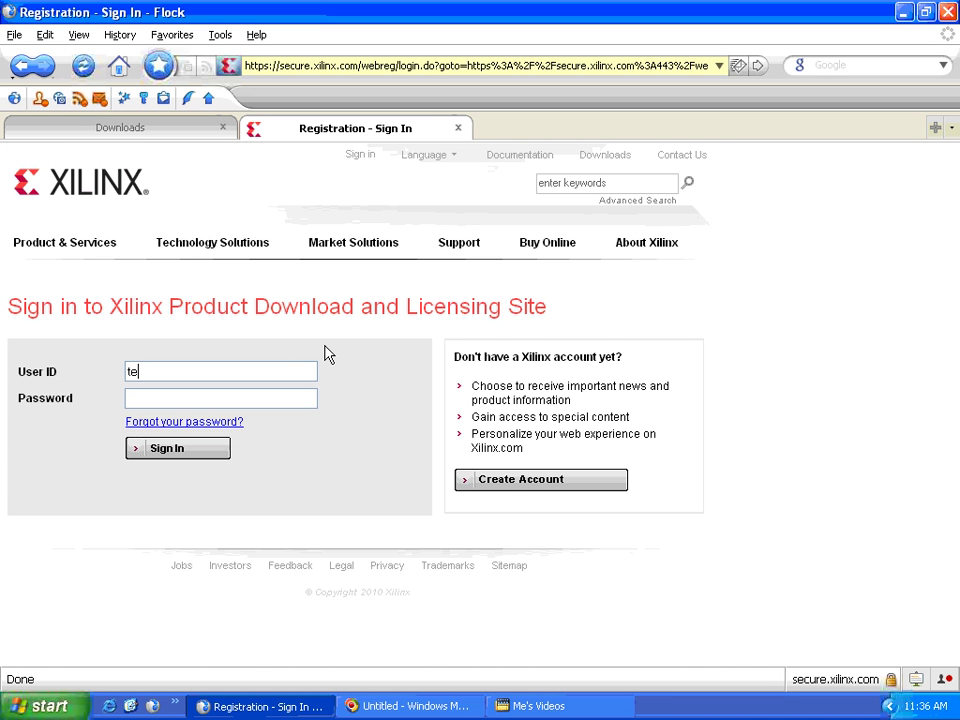
{"action": "type", "text": "chnologyahead"}
{"action": "key", "text": "Tab"}
{"action": "type", "text": "**********"}
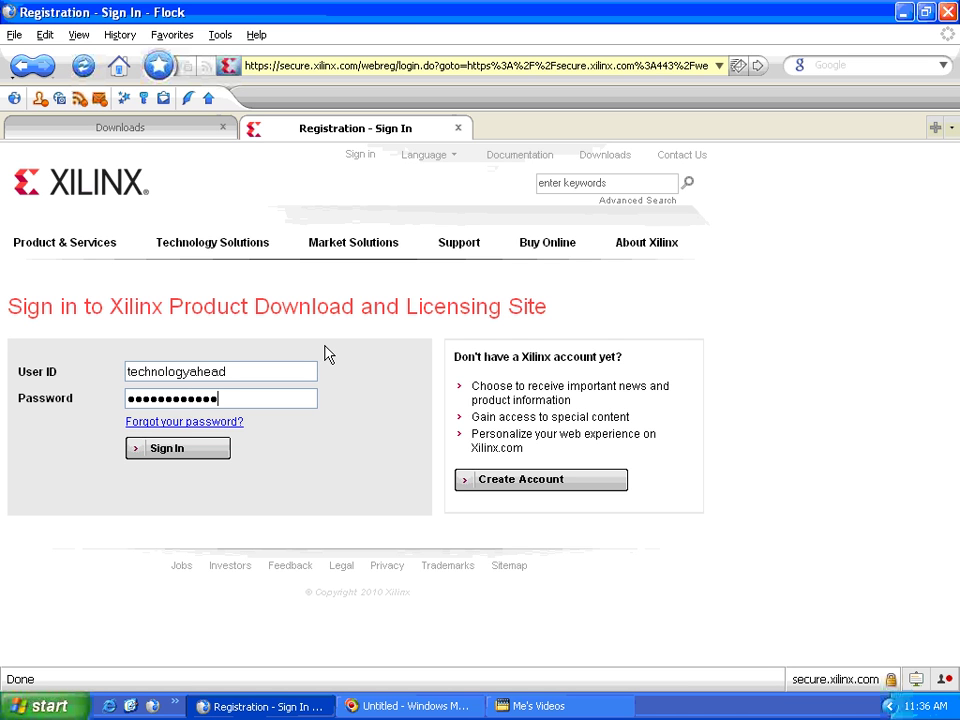
{"action": "key", "text": "Return"}
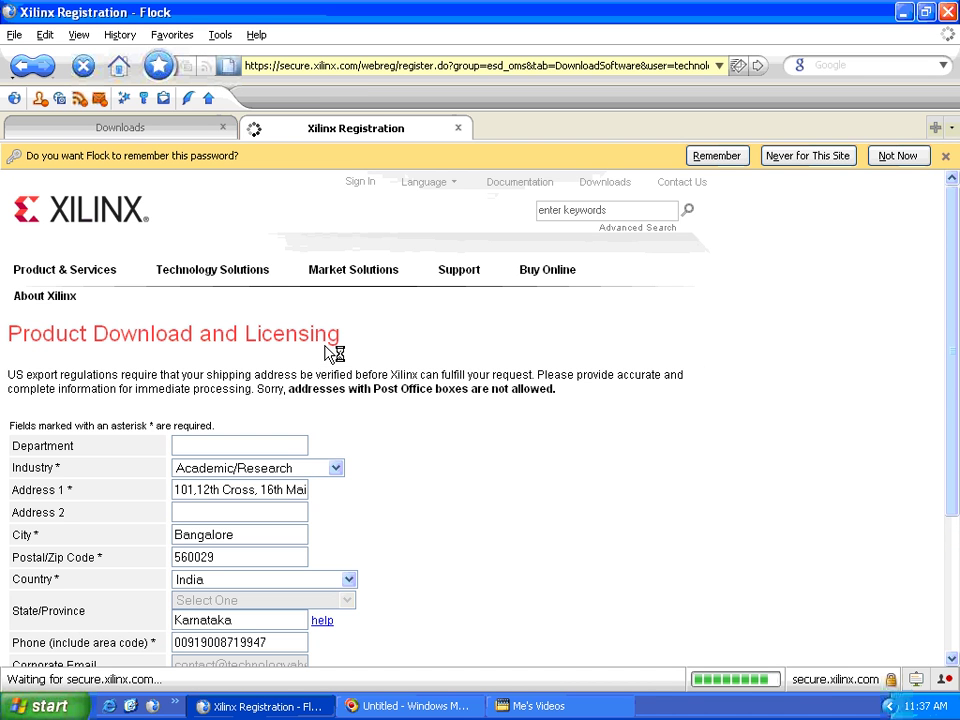
{"action": "scroll", "coordinate": [296, 332], "scroll_direction": "down", "scroll_amount": 4}
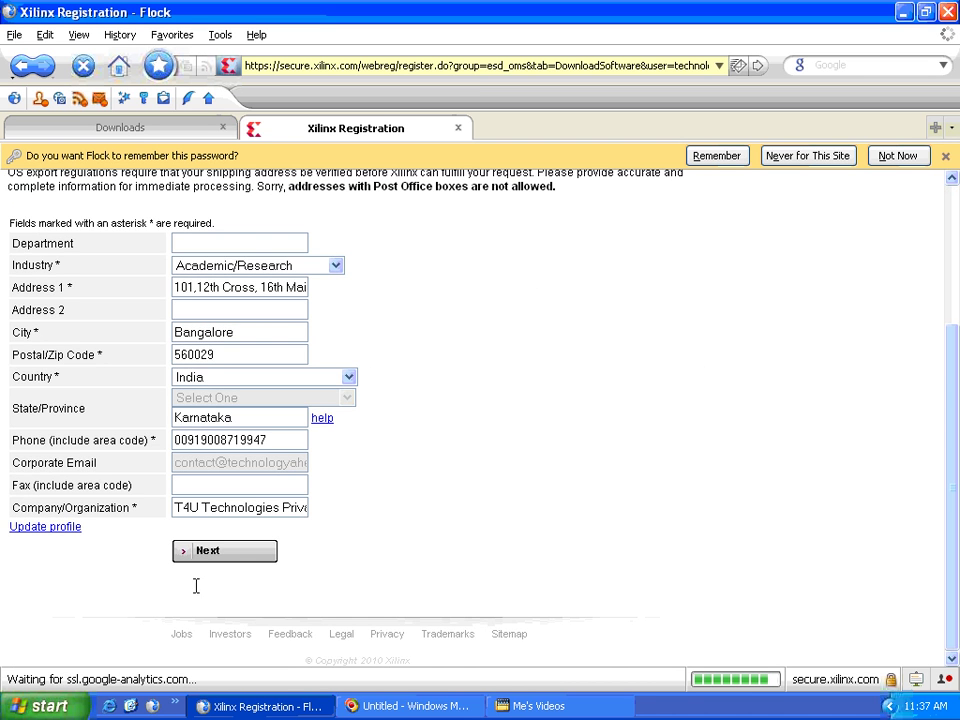
{"action": "left_click", "coordinate": [268, 553]}
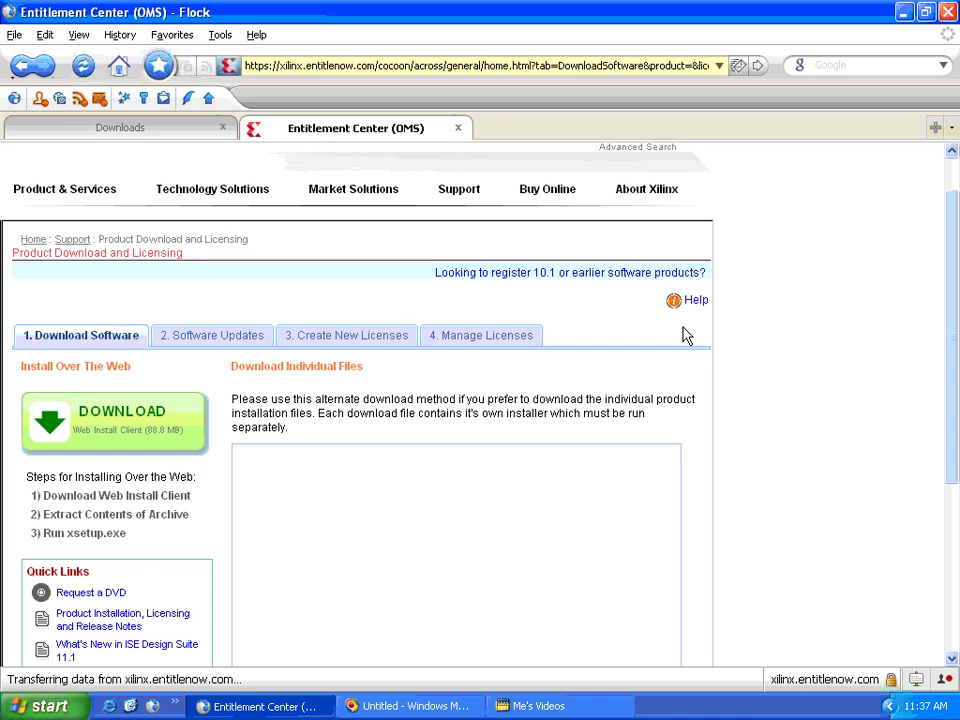
Collapse the Full DVD entry, expand ISE Webpack and request the 2.67 GB single-file image.
{"action": "scroll", "coordinate": [686, 335], "scroll_direction": "down", "scroll_amount": 4}
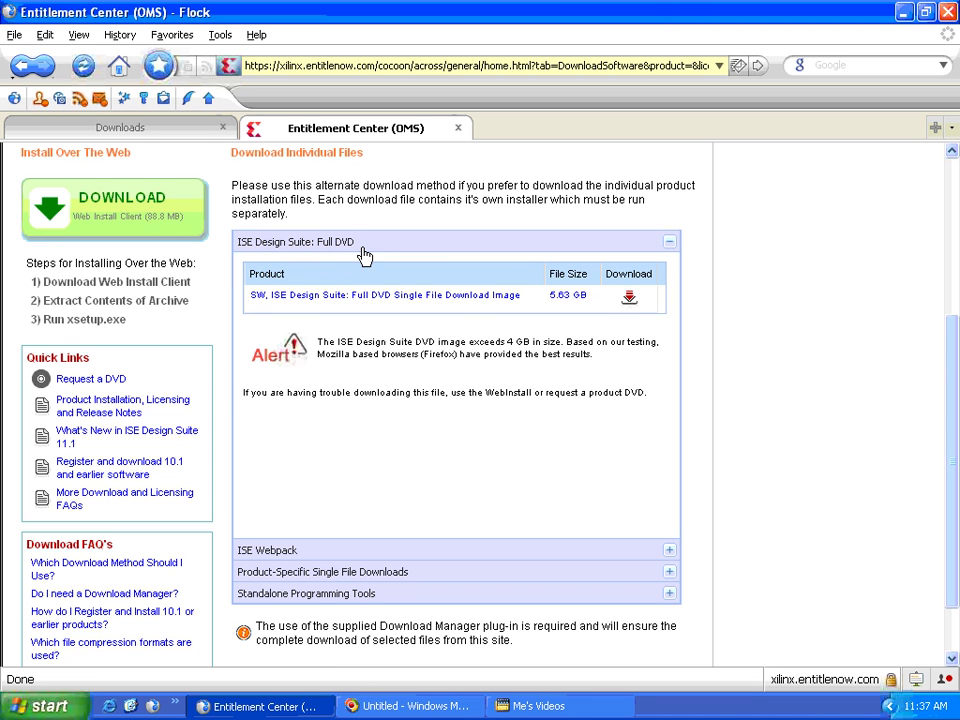
{"action": "left_click", "coordinate": [500, 296]}
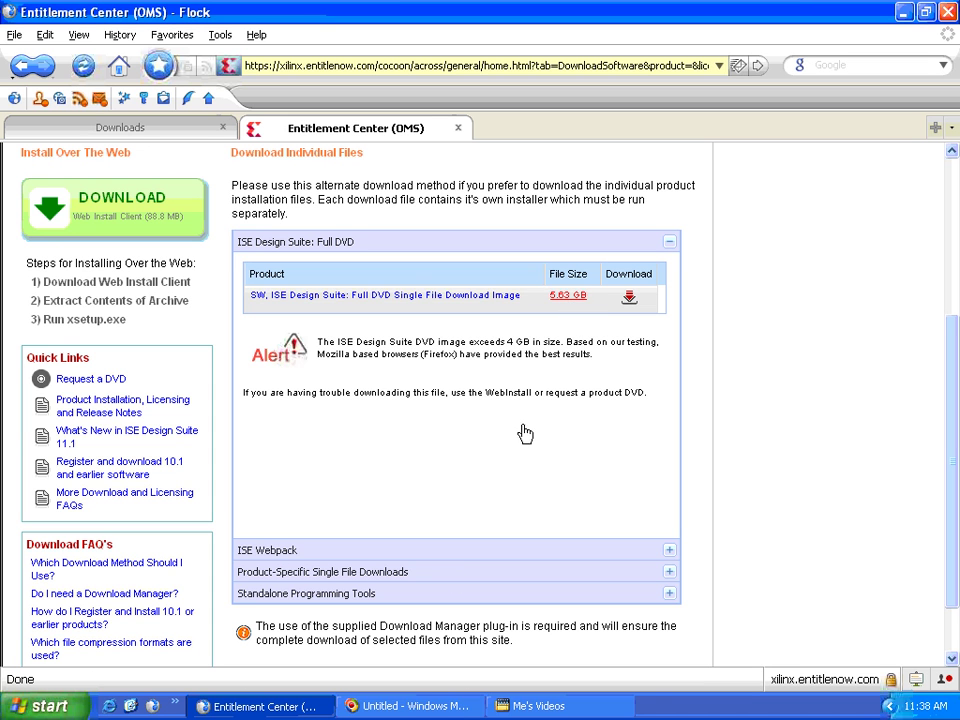
{"action": "left_click", "coordinate": [283, 552]}
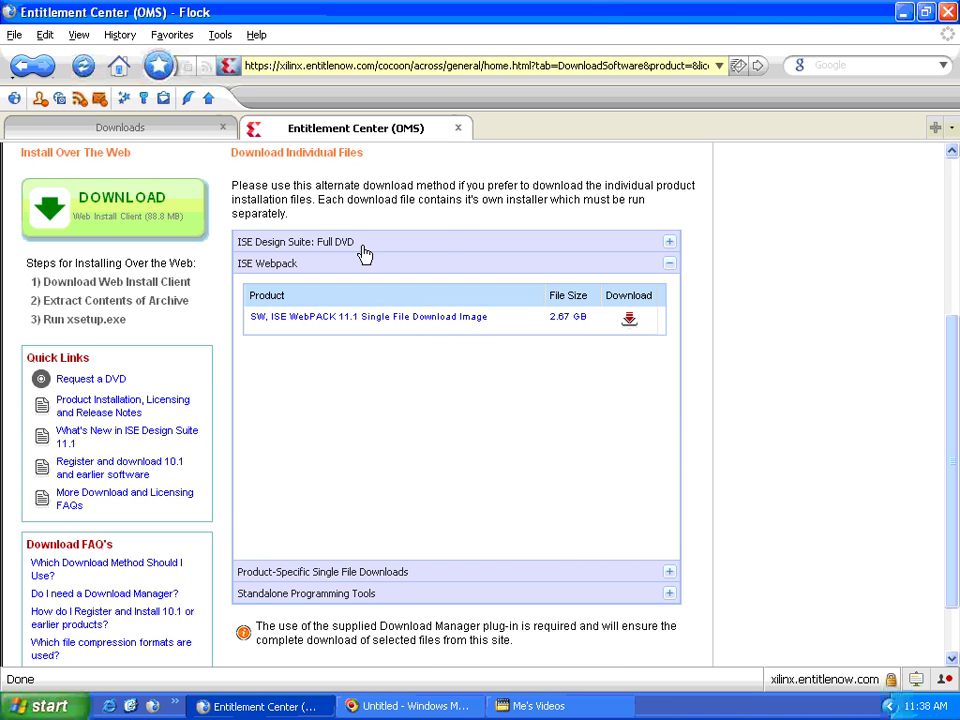
{"action": "left_click", "coordinate": [567, 318]}
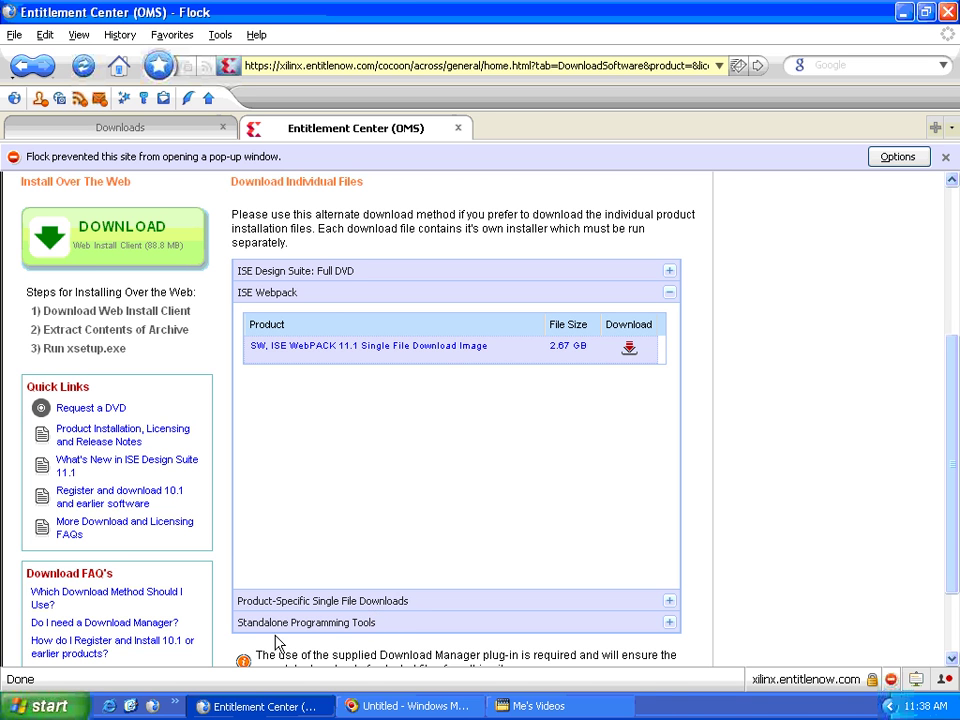
{"action": "left_click", "coordinate": [340, 346]}
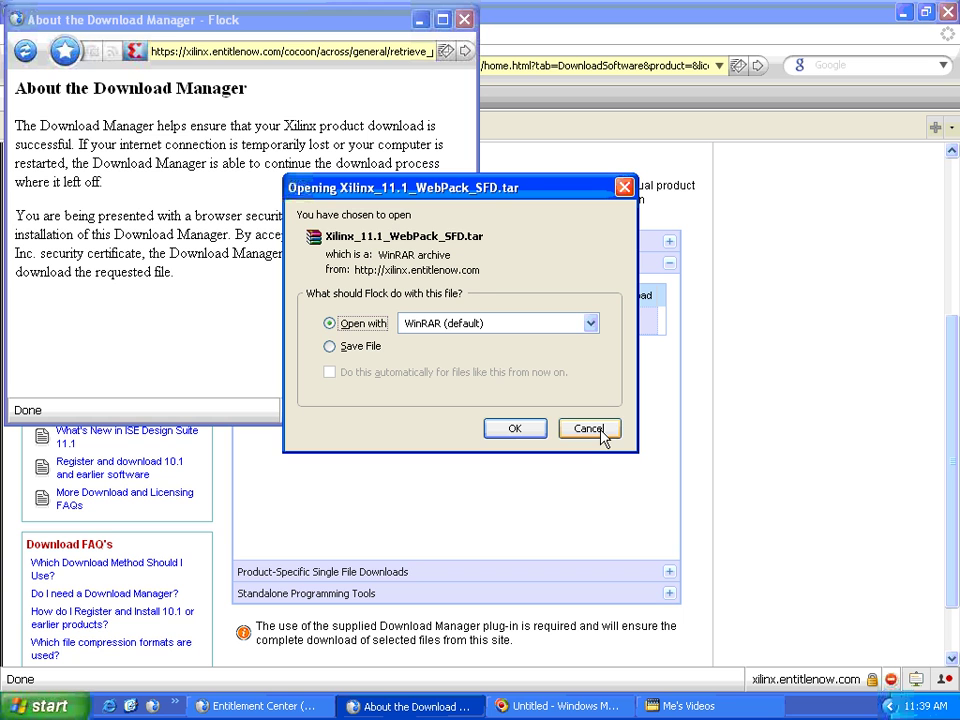
{"action": "left_click", "coordinate": [602, 437]}
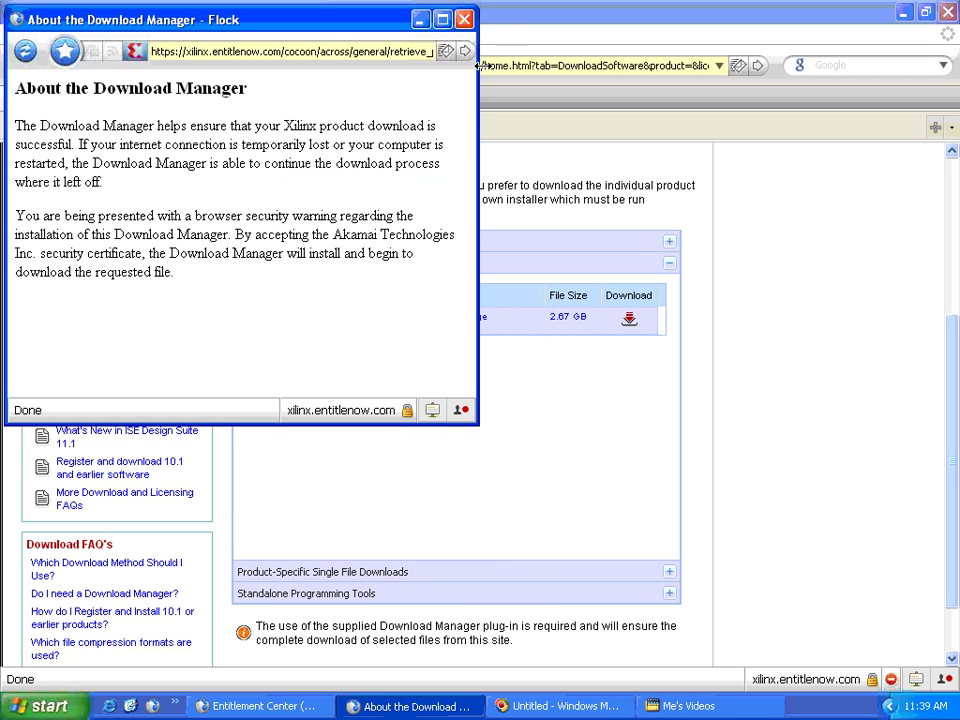
{"action": "left_click", "coordinate": [464, 20]}
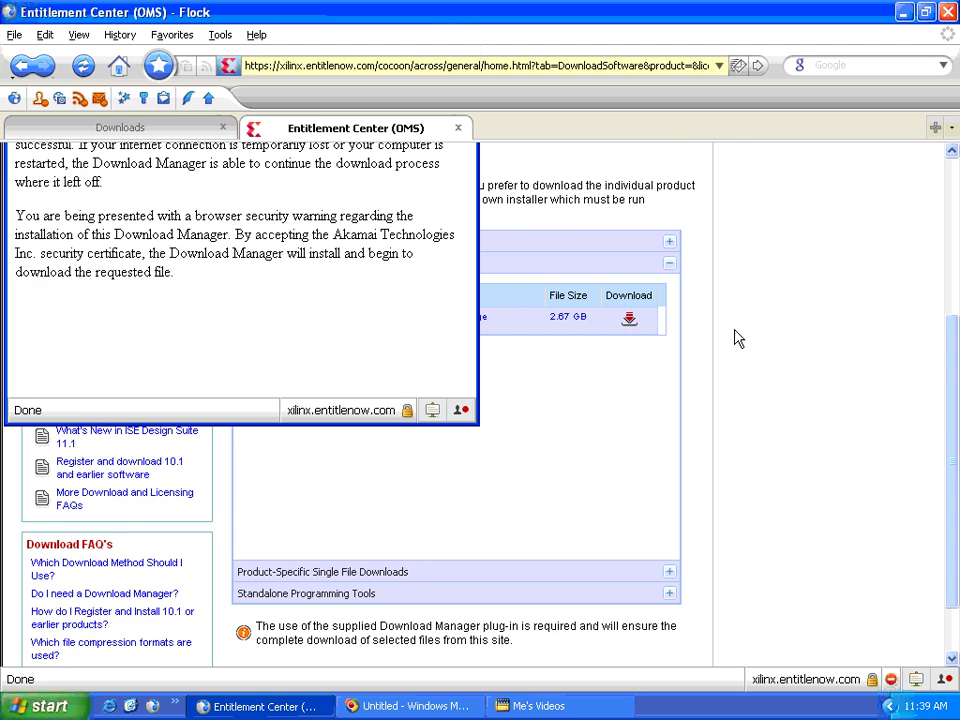
{"action": "scroll", "coordinate": [735, 339], "scroll_direction": "up", "scroll_amount": 1}
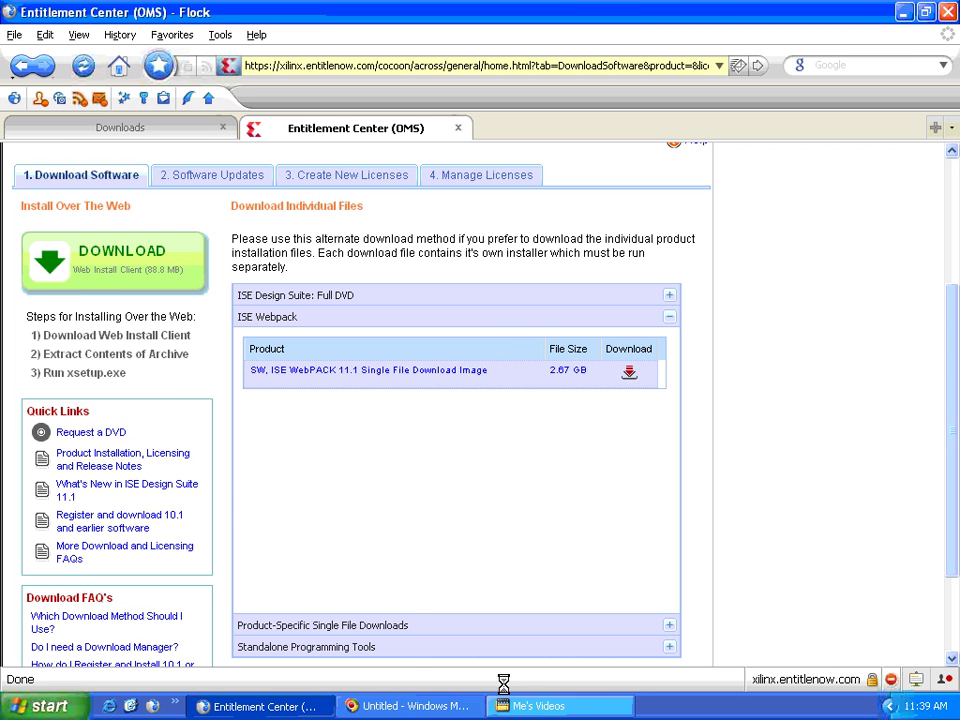
Show the desktop and browse via My Computer to Local Disk (G:) with the Xilinx archive.
{"action": "left_click", "coordinate": [133, 706]}
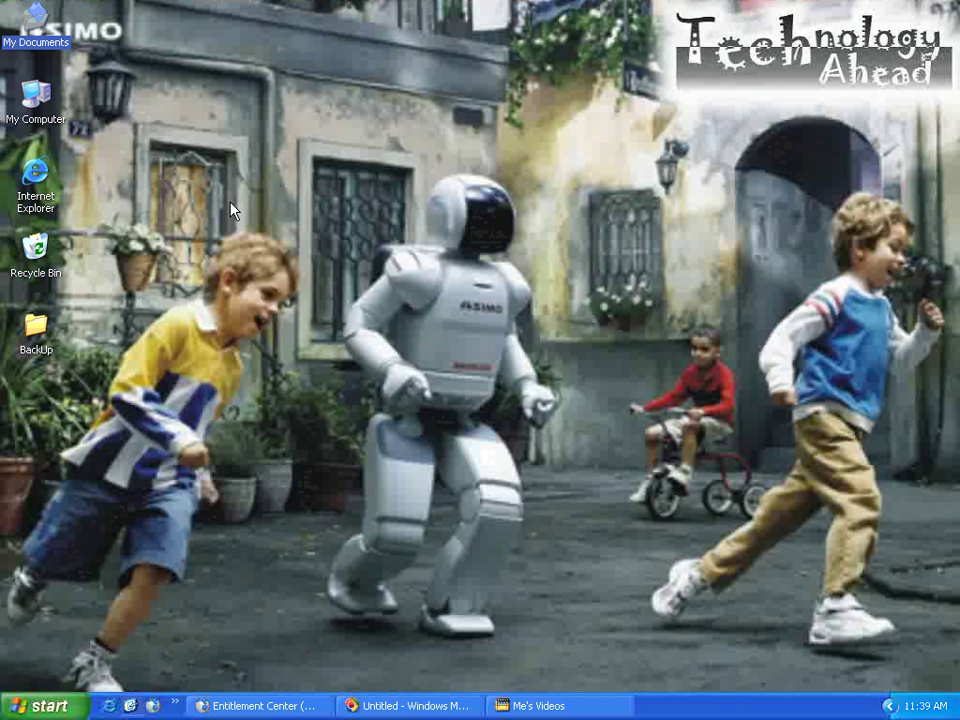
{"action": "left_click", "coordinate": [38, 93]}
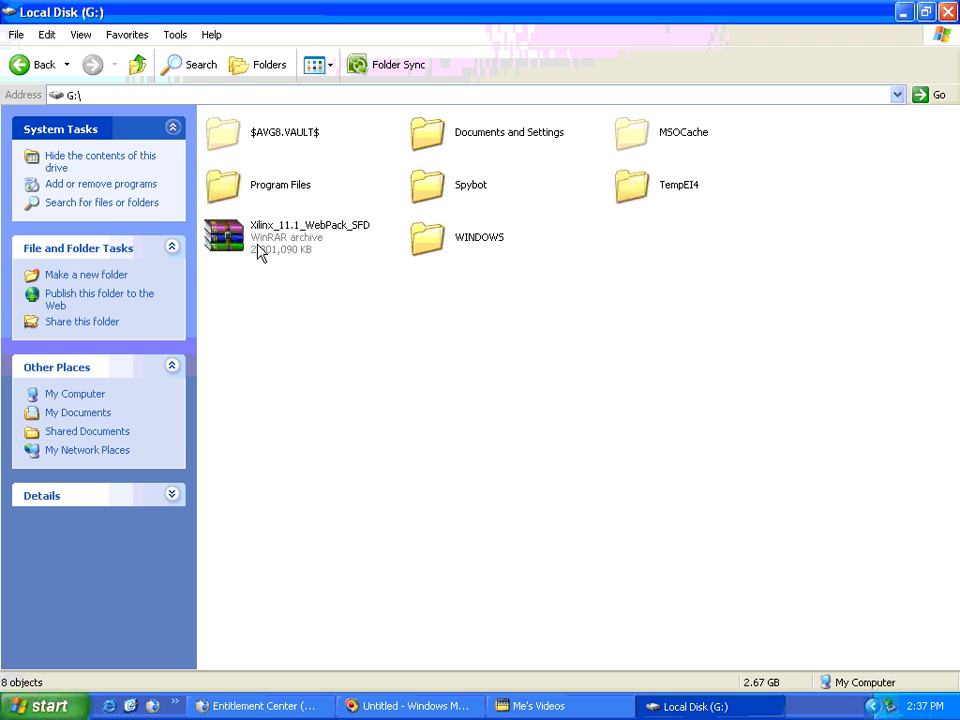
Extract the Xilinx archive to a Xilinx_11.1_WebPack_SFD folder, keeping its name.
{"action": "left_click", "coordinate": [265, 245]}
{"action": "right_click", "coordinate": [300, 237]}
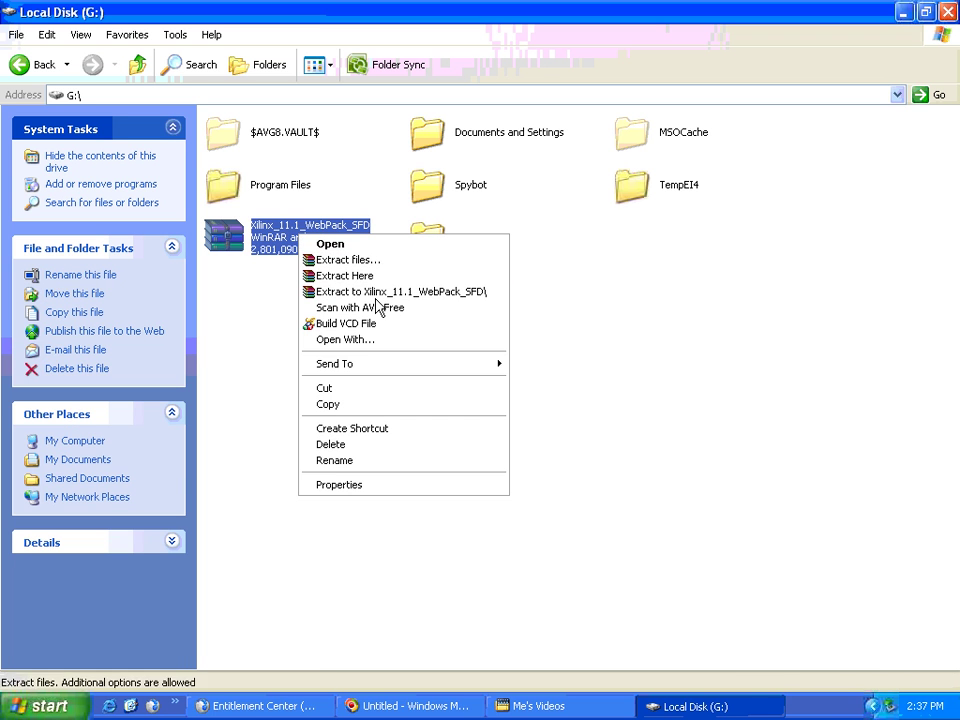
{"action": "left_click", "coordinate": [378, 291]}
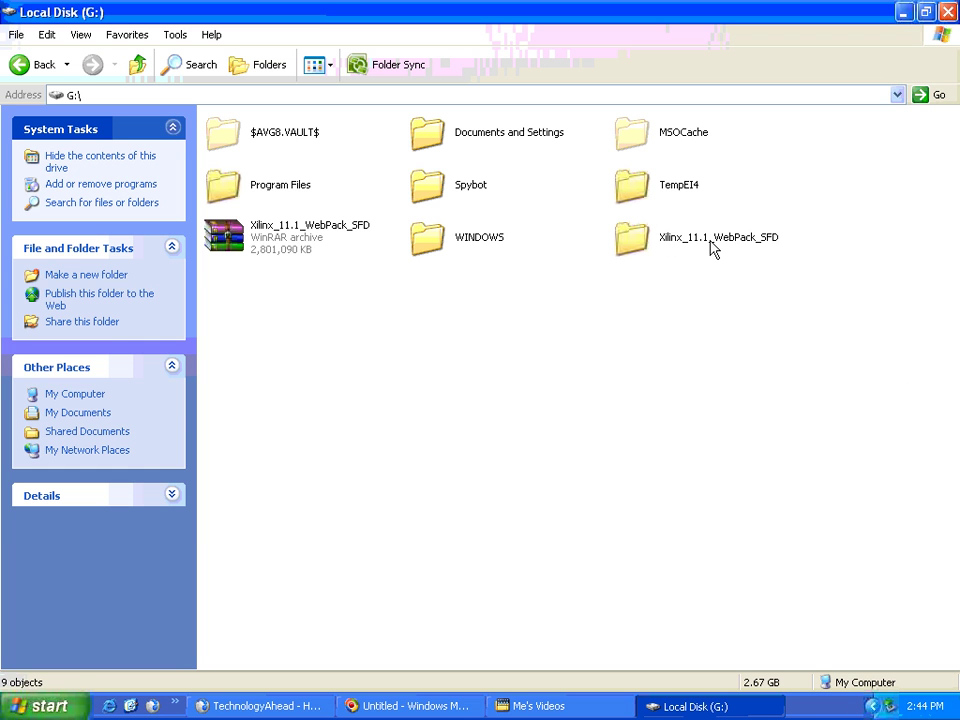
{"action": "left_click", "coordinate": [666, 245]}
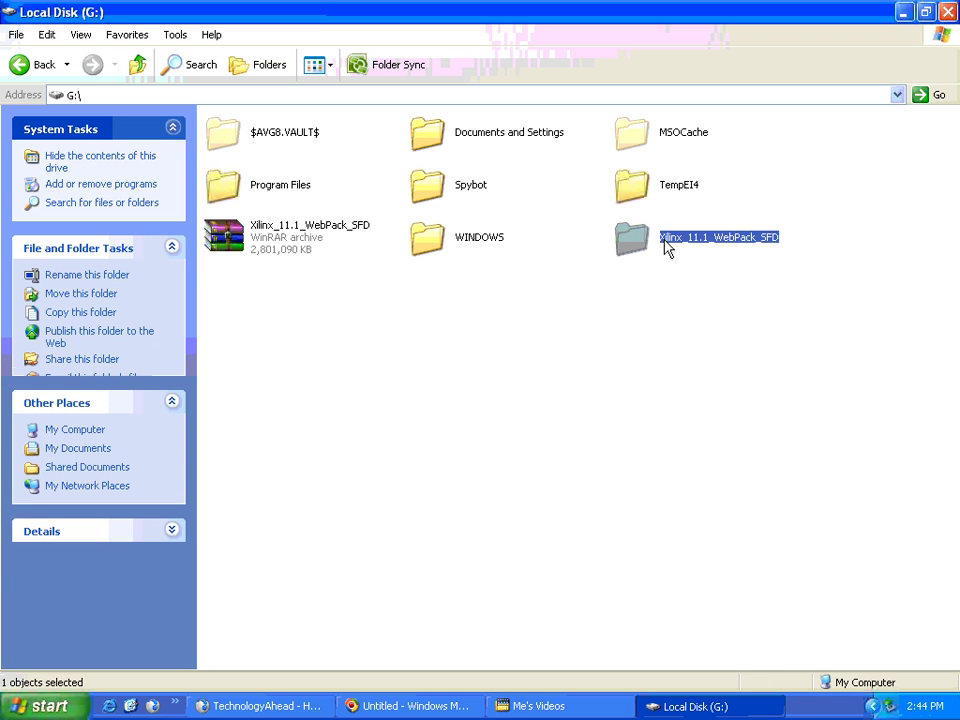
{"action": "left_click", "coordinate": [666, 245]}
{"action": "key", "text": "Return"}
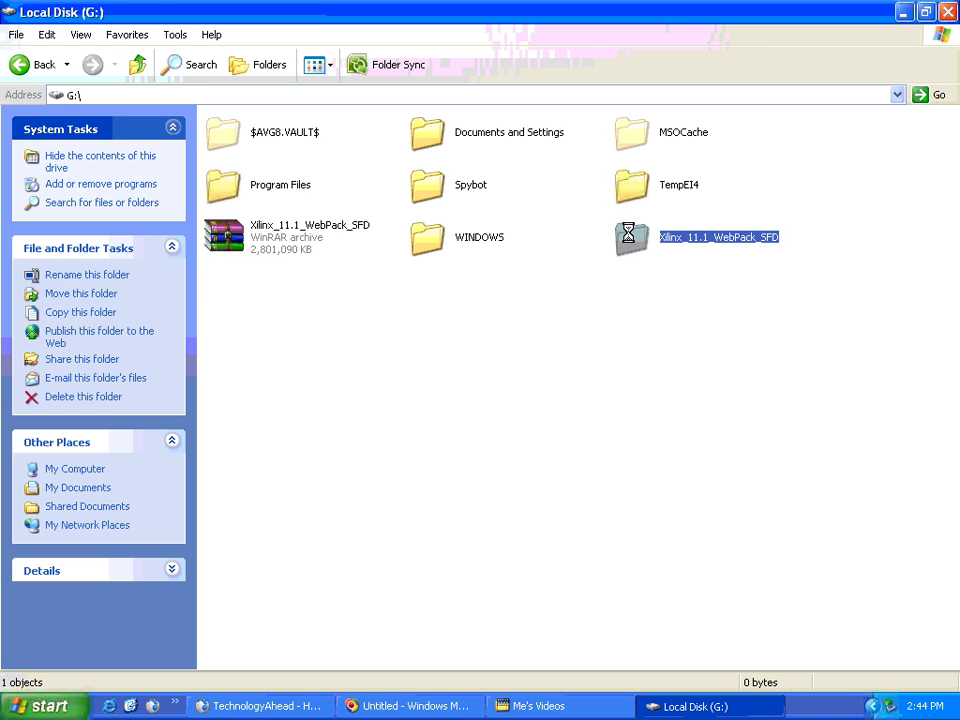
Open the extracted folder and its inner subfolder, then launch xsetup.
{"action": "double_click", "coordinate": [627, 238]}
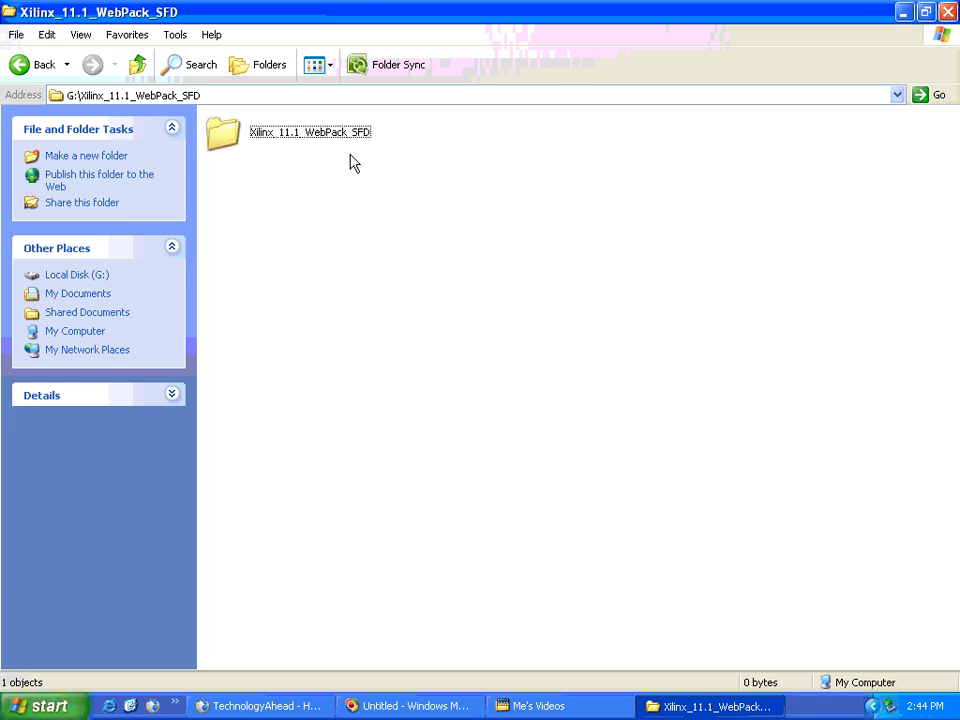
{"action": "left_click", "coordinate": [357, 133]}
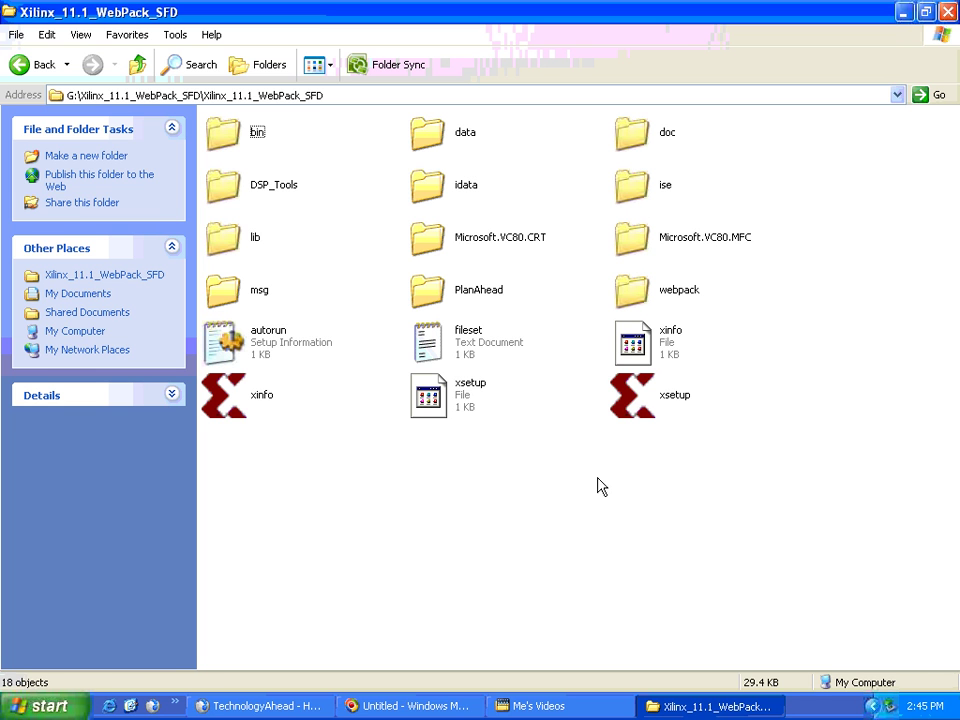
{"action": "left_click", "coordinate": [672, 402]}
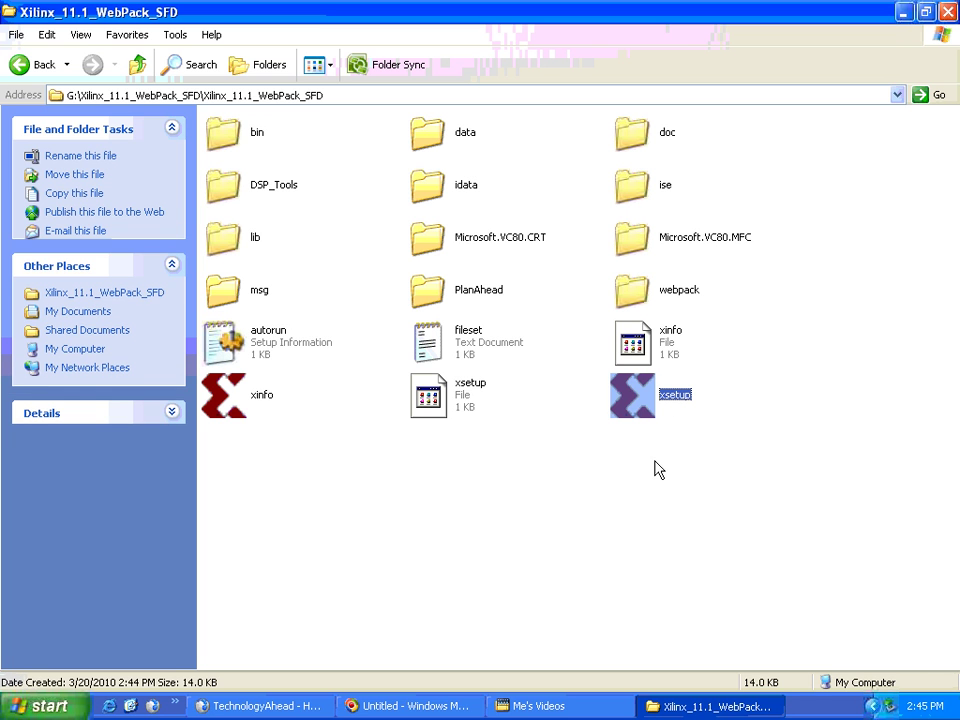
{"action": "left_click", "coordinate": [643, 577]}
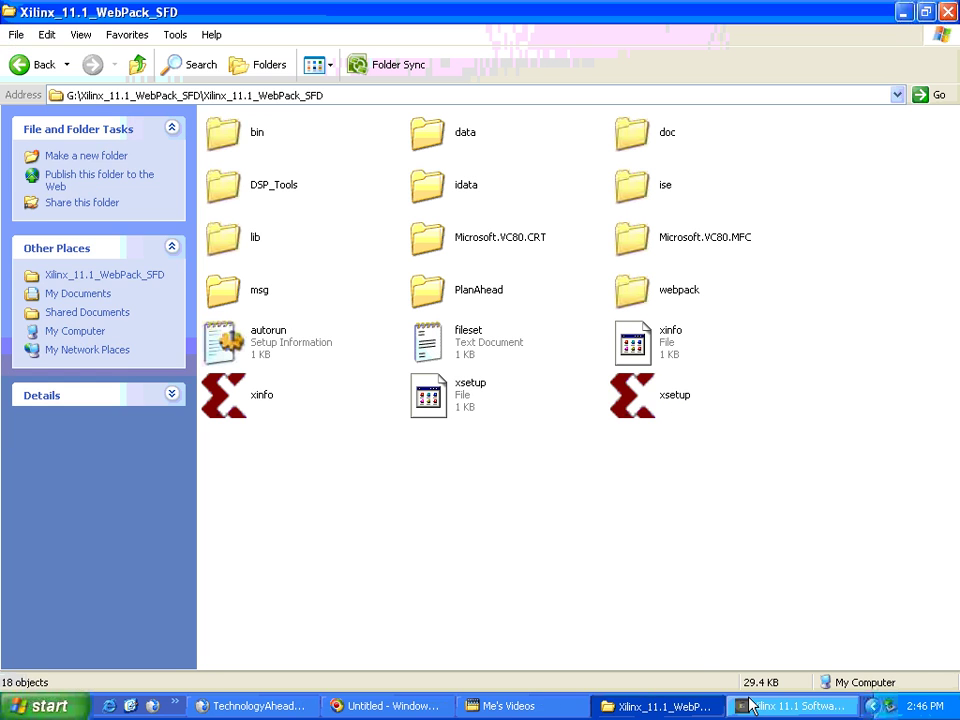